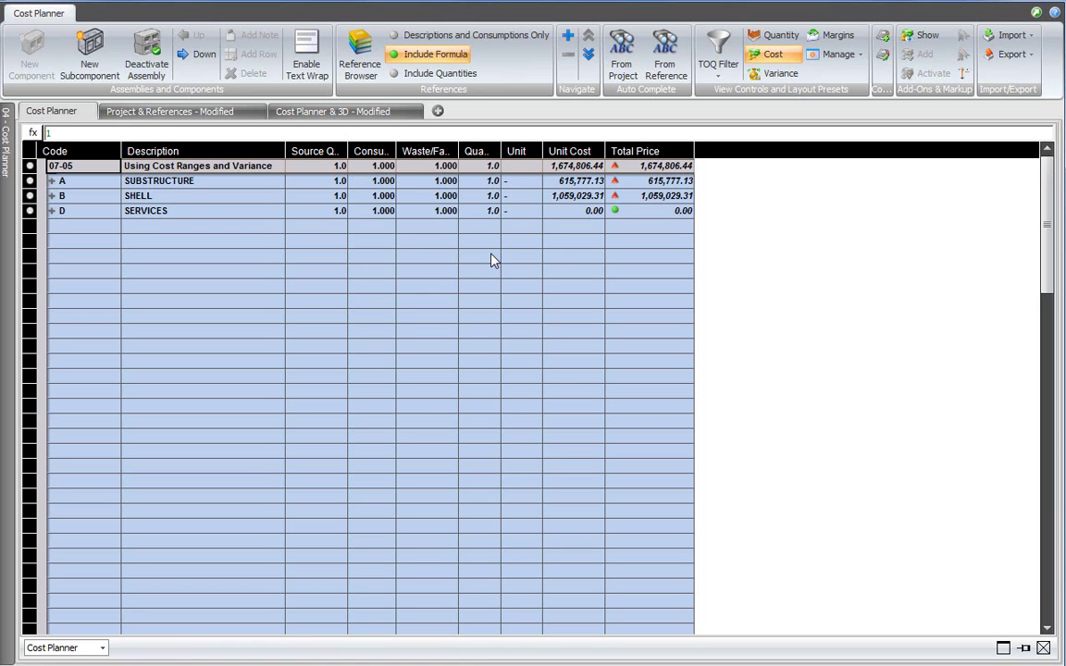
- Add the MinCostUnit, MaxCostUnit, ActiveMinPrice and ActiveMaxPrice columns to the cost plan grid
right_click(580, 151)
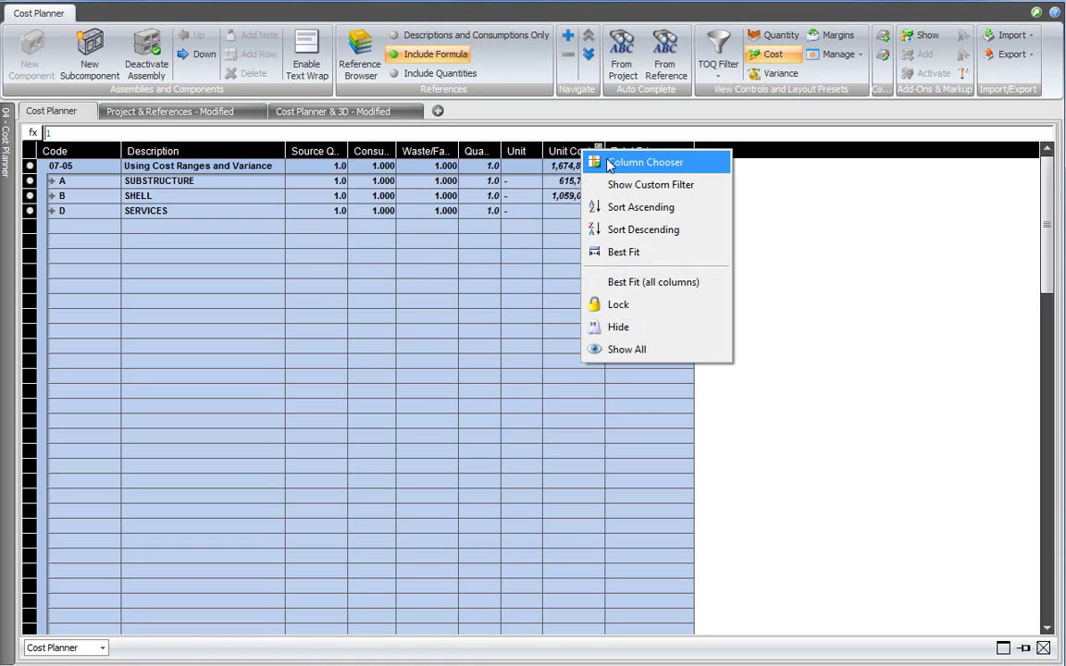
left_click(610, 165)
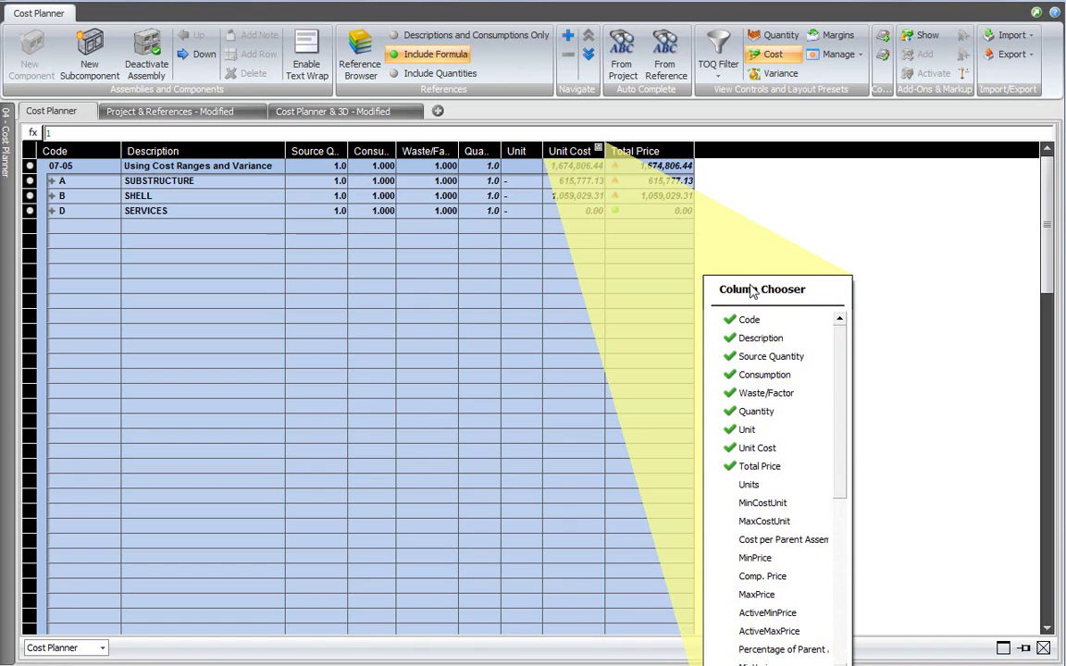
left_click_drag(751, 292, 699, 197)
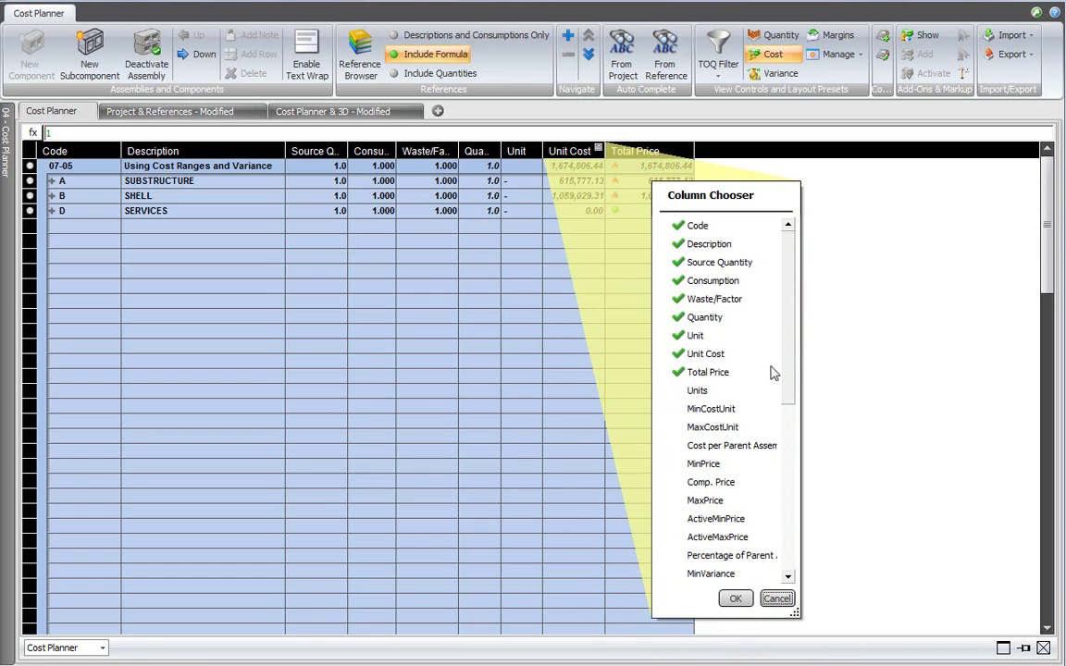
left_click(679, 409)
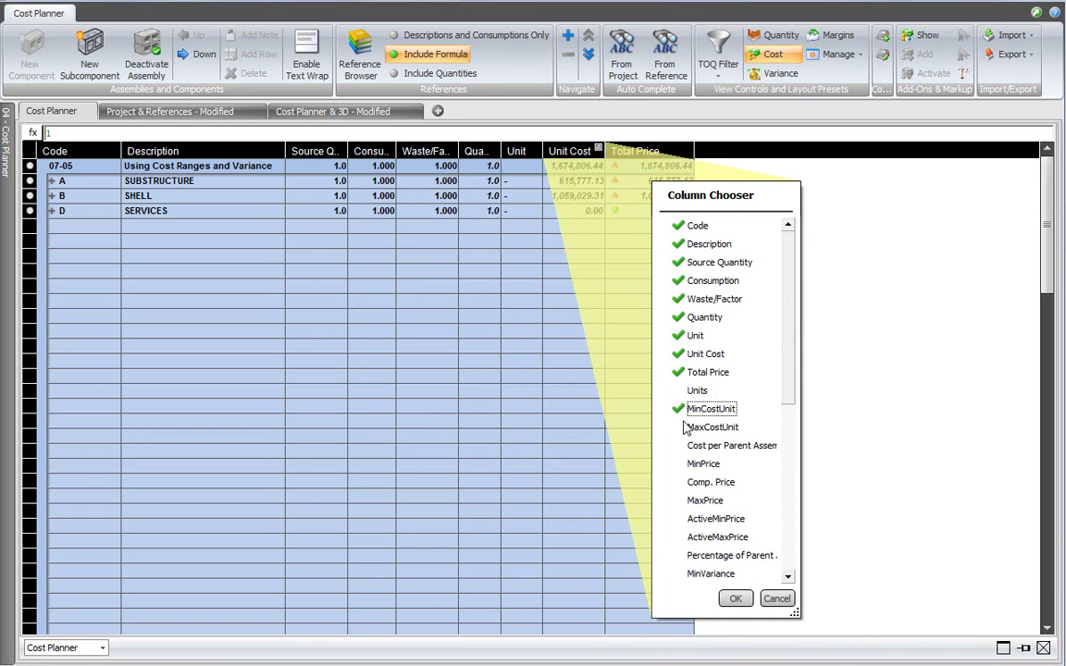
left_click(679, 427)
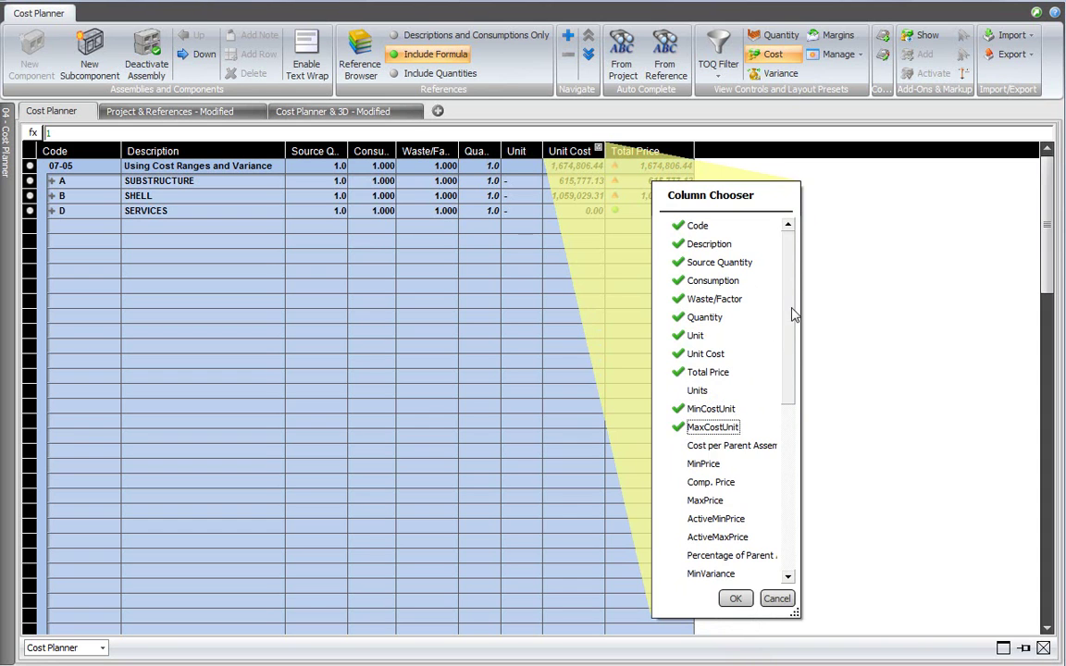
left_click_drag(793, 314, 792, 387)
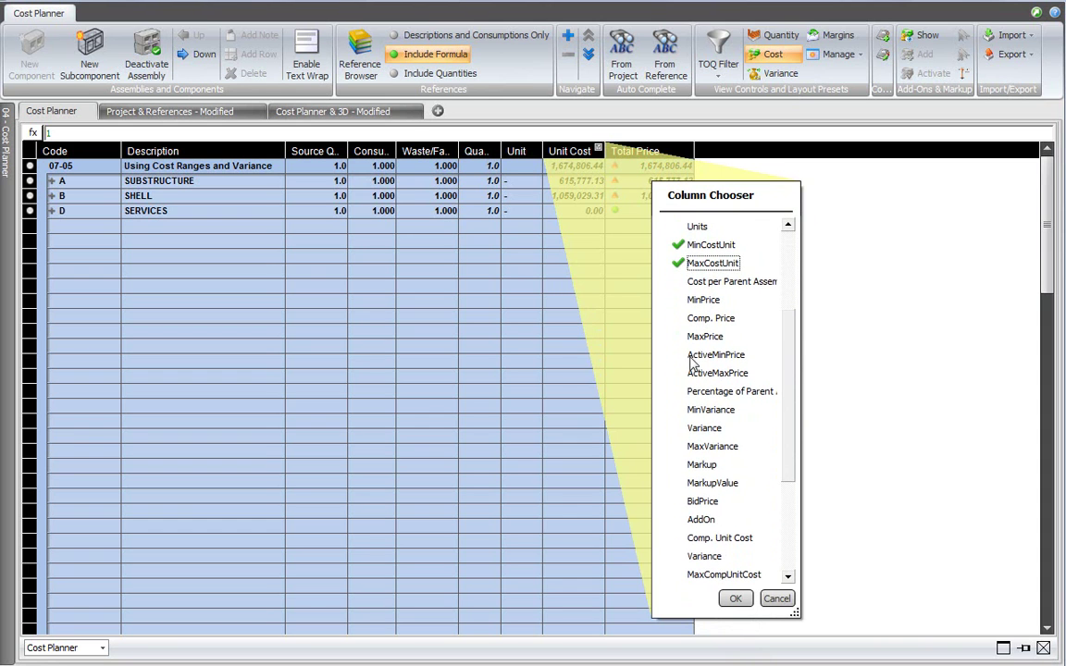
left_click(690, 357)
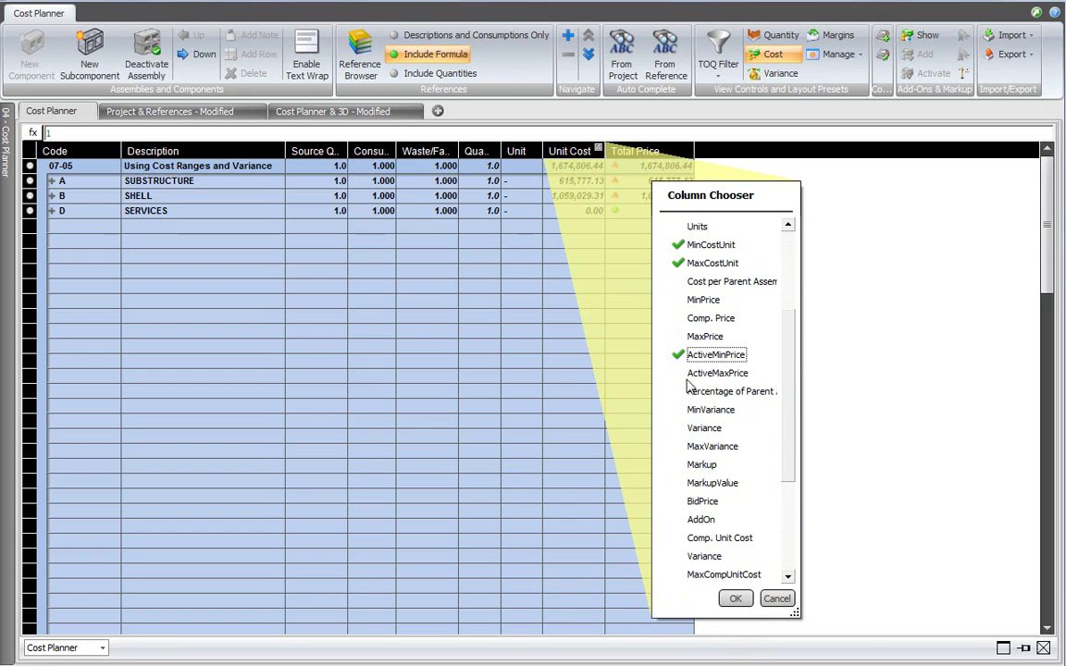
left_click(689, 373)
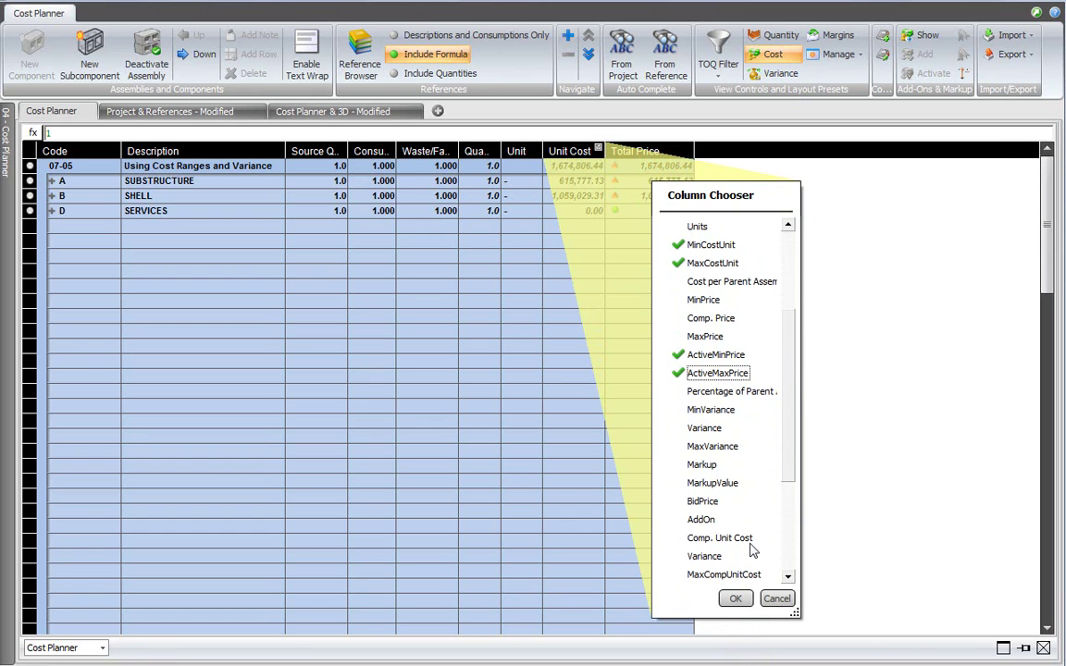
left_click(734, 598)
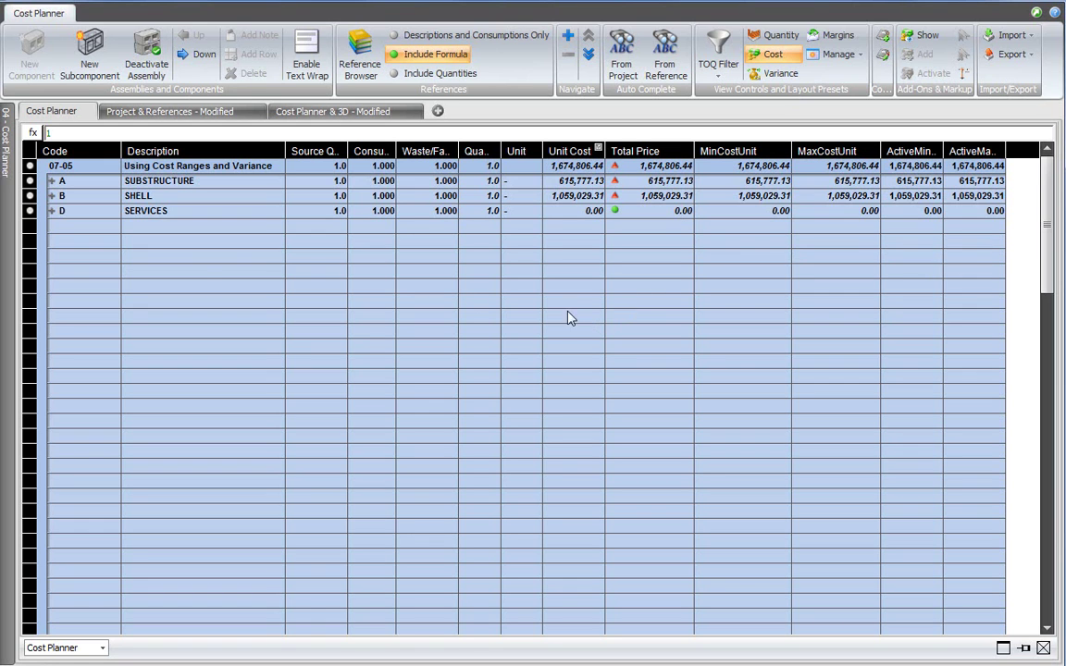
- Expand the SERVICES assembly and enter 30 as the Plumbing component's MaxCostUnit
left_click(52, 211)
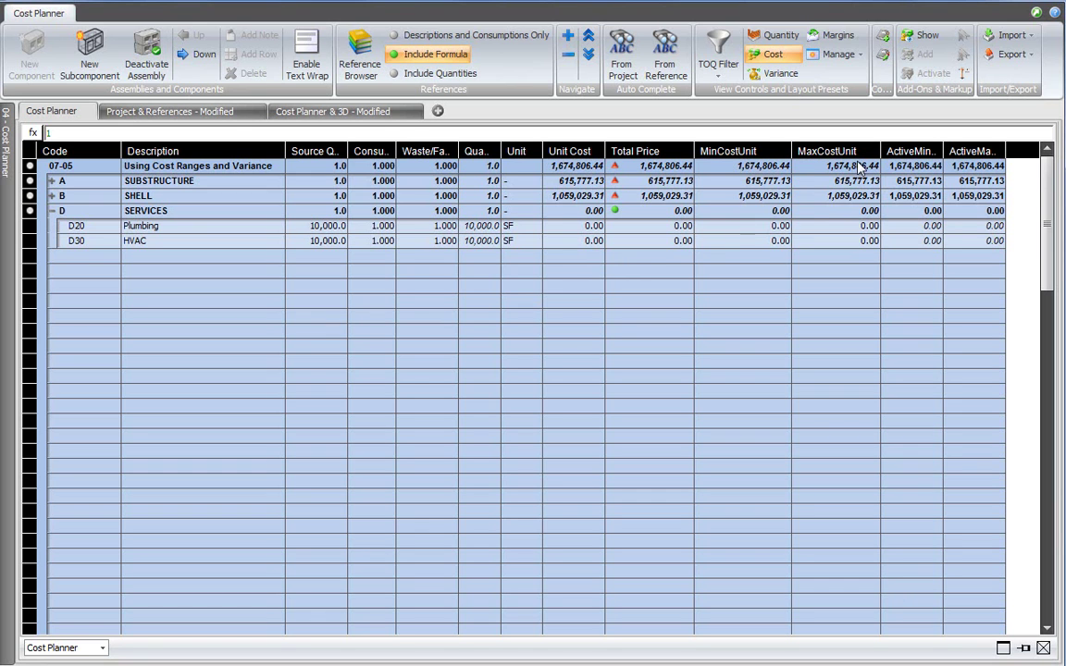
left_click(765, 231)
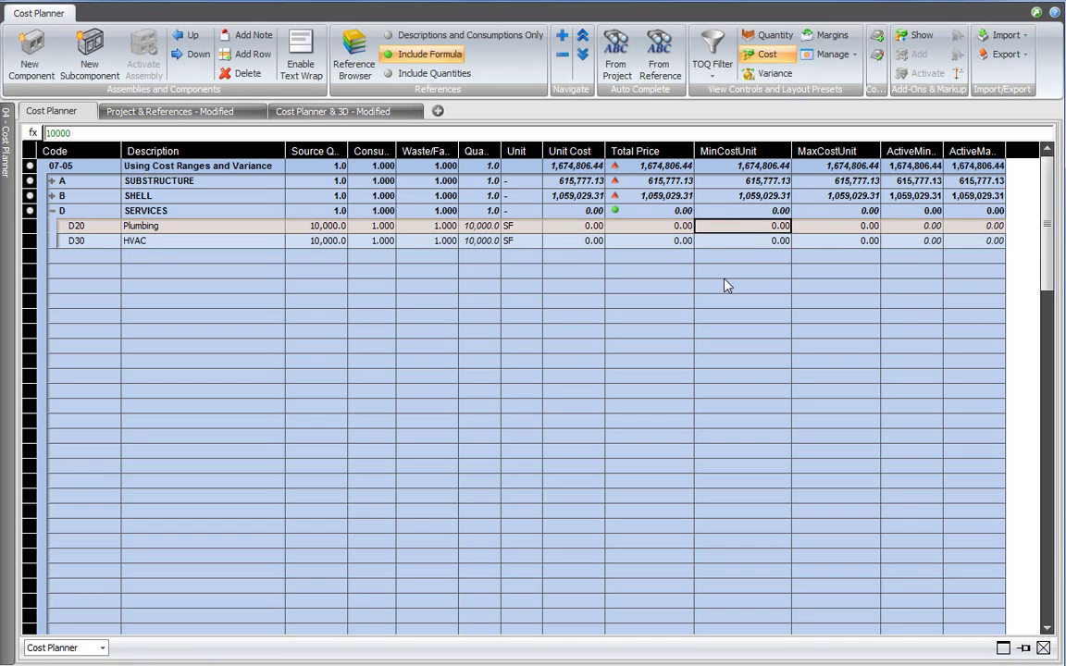
key("Right")
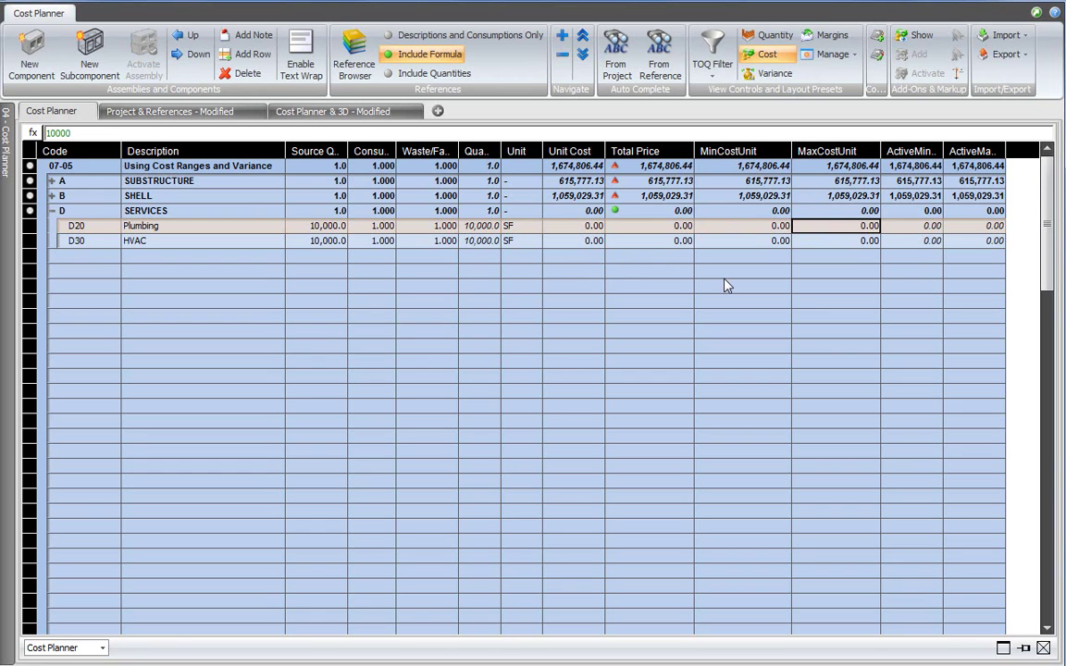
type("30.")
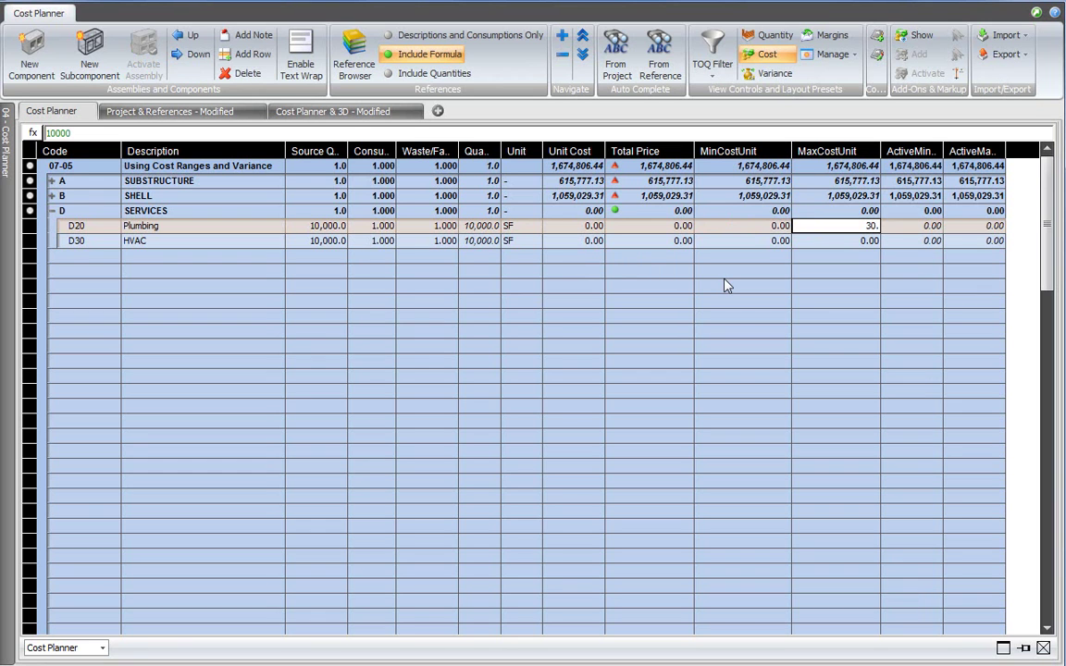
- Try to set the Plumbing component's MinCostUnit to 25 while its unit cost is still zero
left_click(766, 228)
left_click(766, 229)
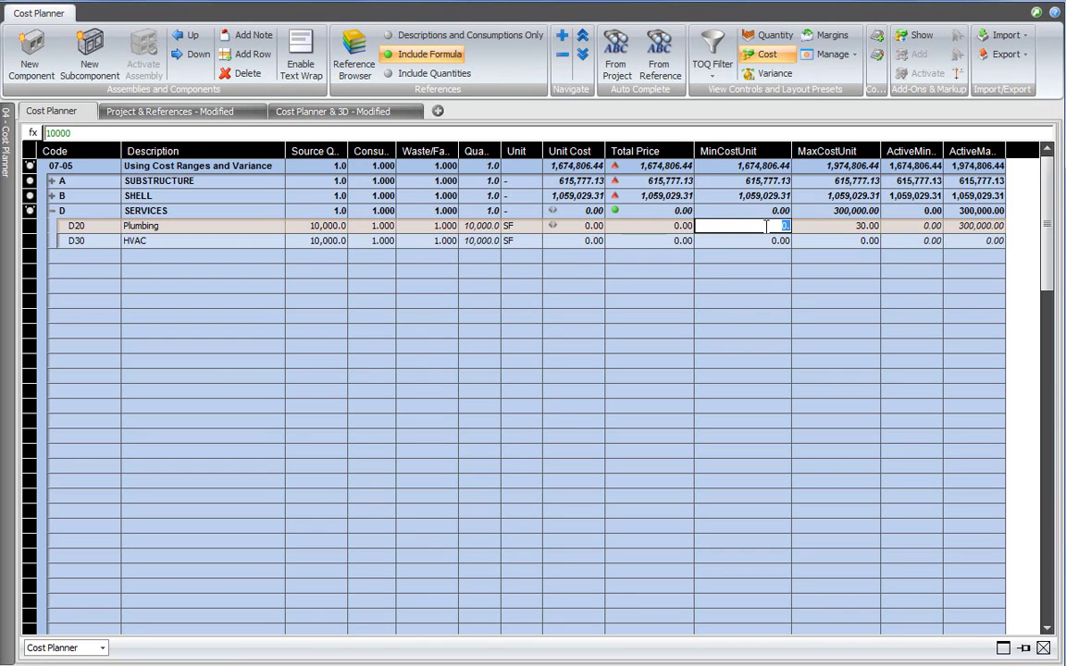
type("25.")
mouse_move(701, 230)
key("Escape")
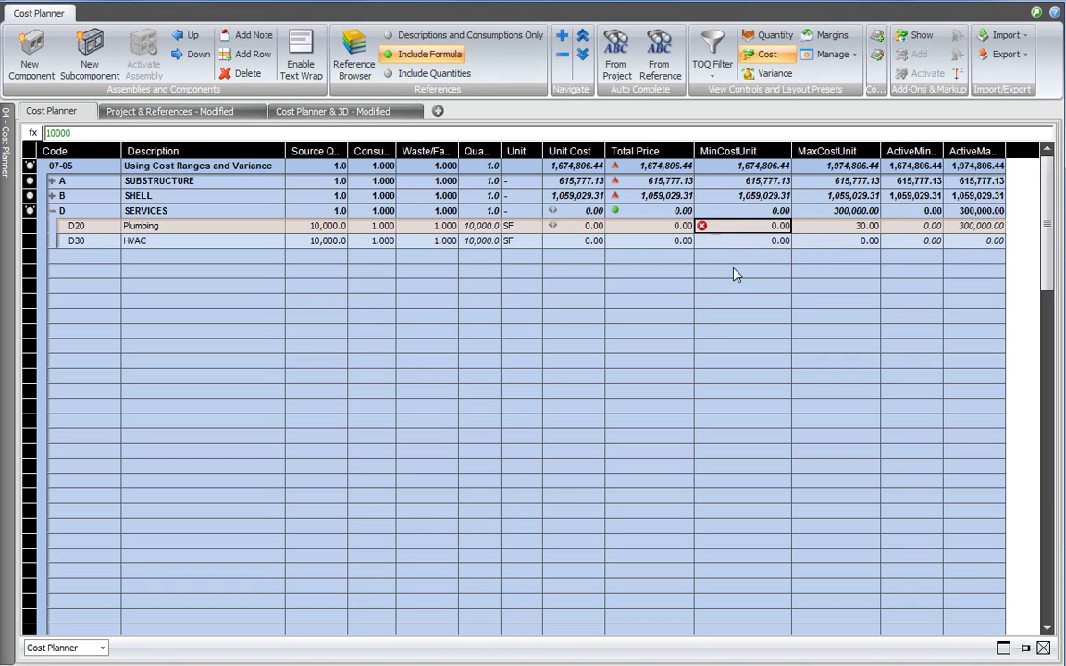
- Set Plumbing's Unit Cost to 30, MinCostUnit to 25 and MaxCostUnit to 33
double_click(588, 228)
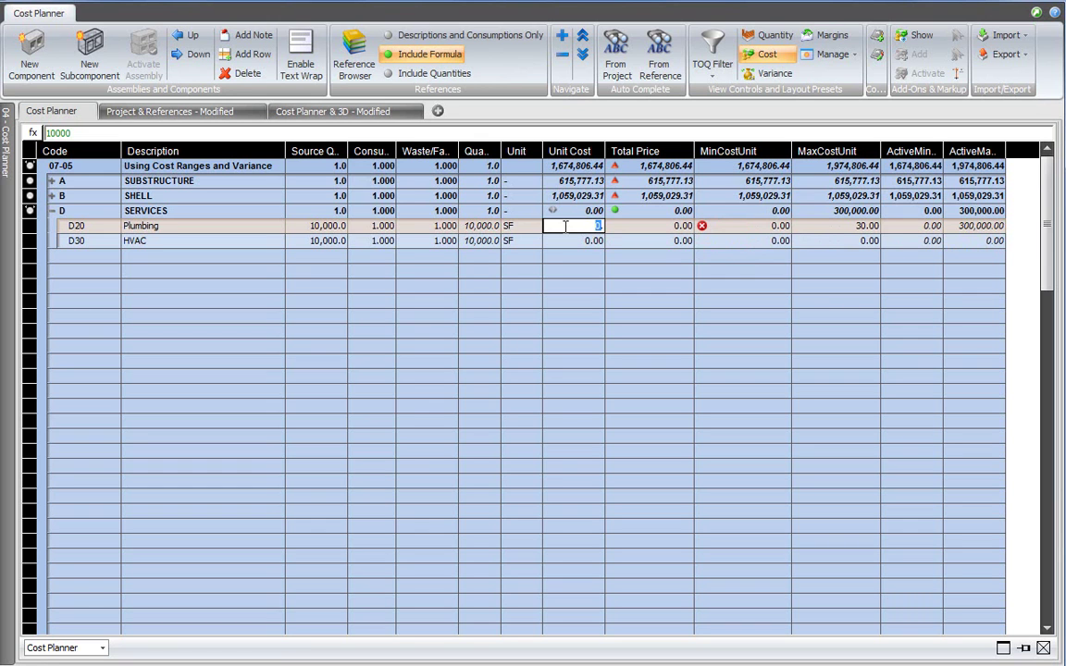
type("30.")
key("Tab")
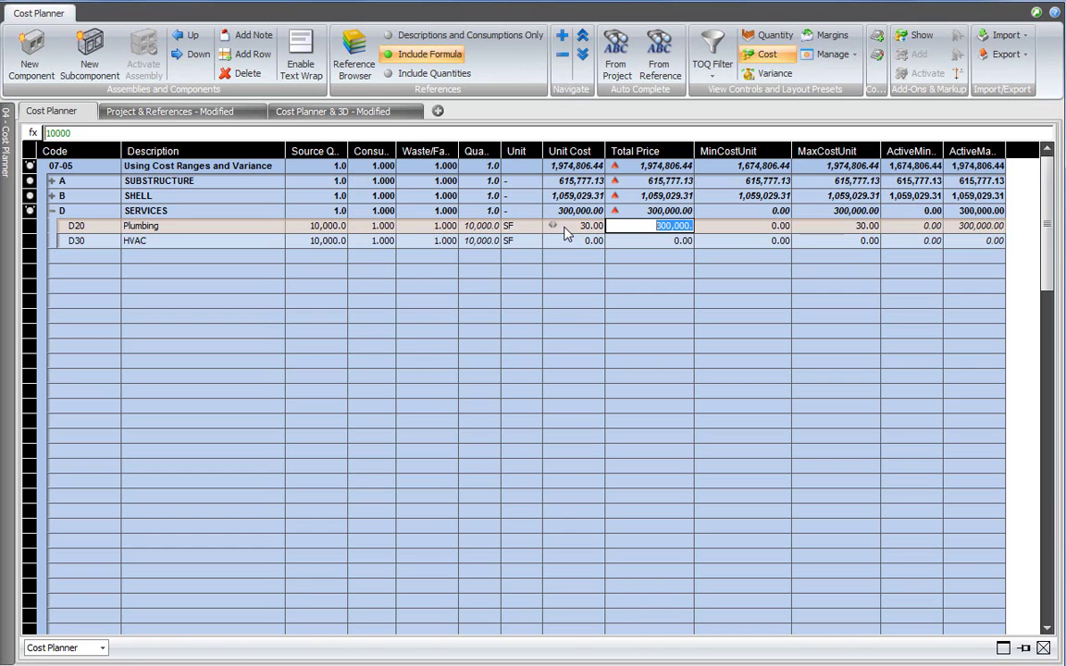
left_click(758, 228)
double_click(758, 226)
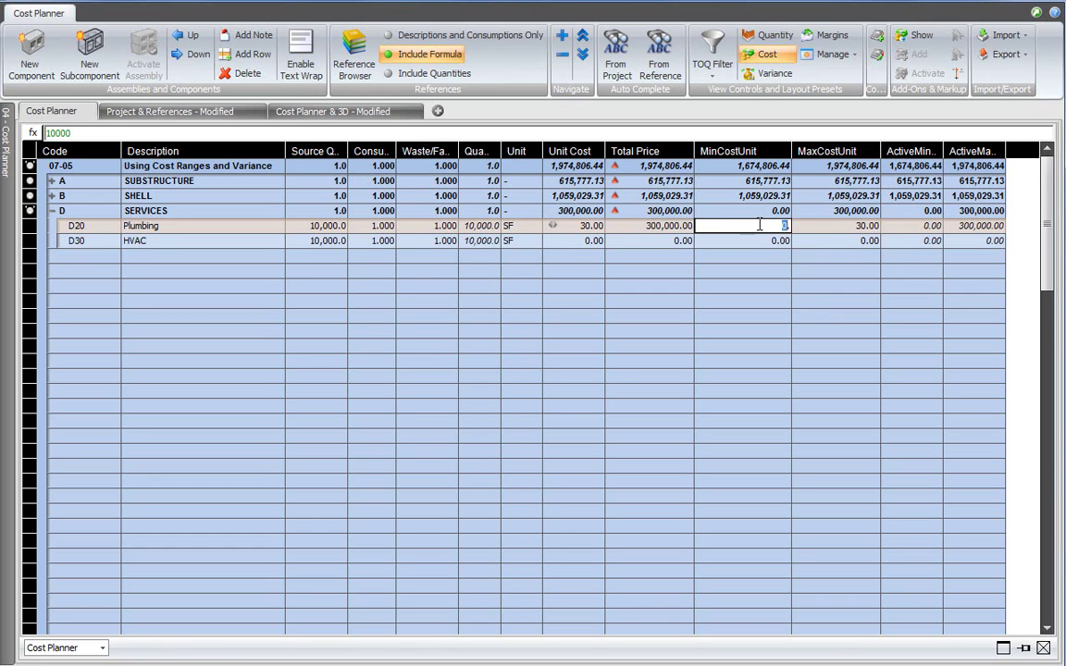
type("25")
key("Tab")
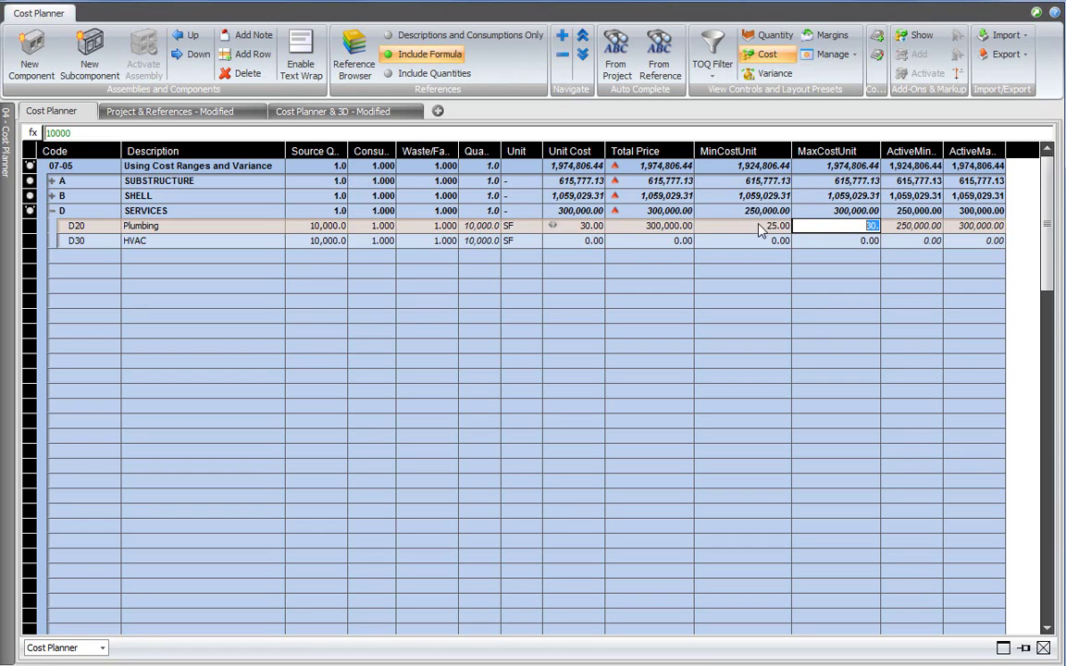
type("33.")
key("Return")
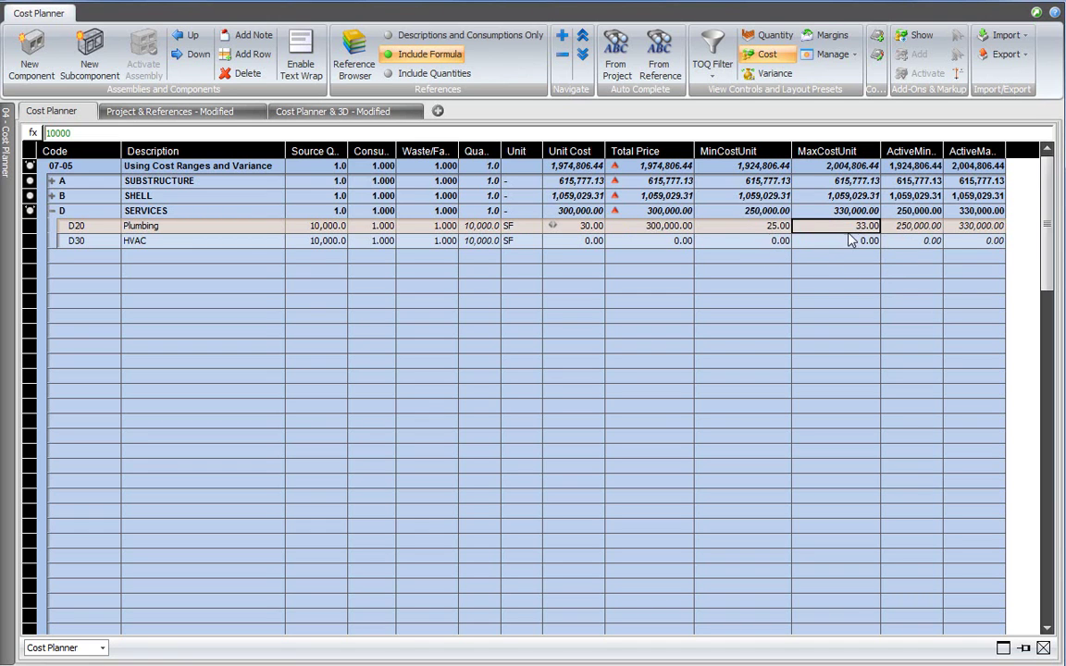
- Examine Plumbing's unit cost, total price and active minimum and maximum prices
left_click(574, 226)
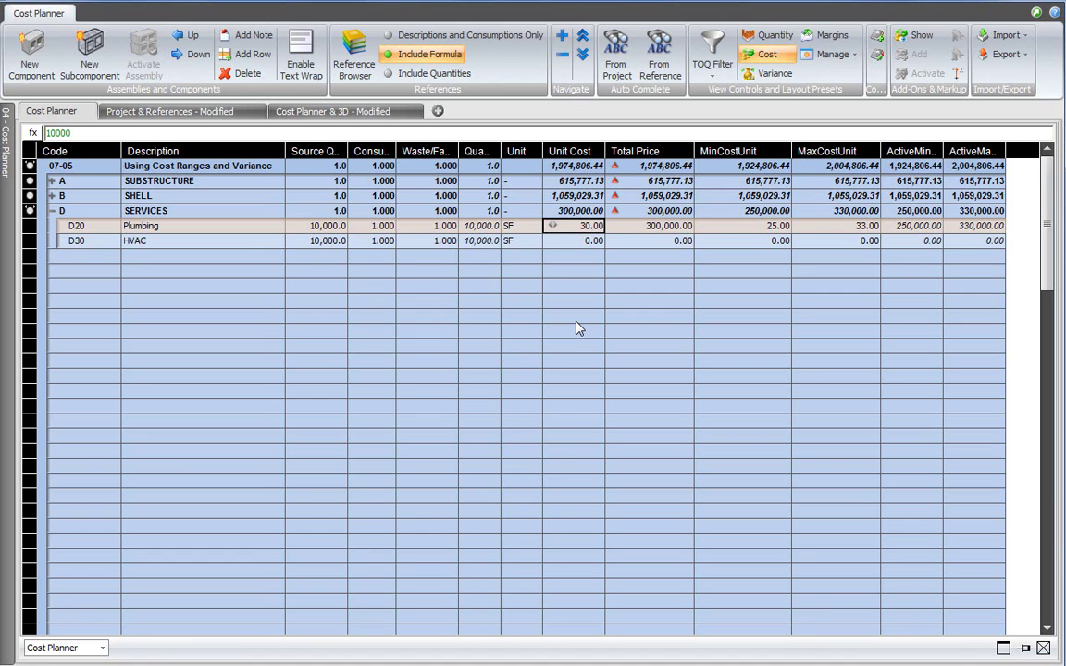
key("Right")
key("Right")
key("Right")
key("Right")
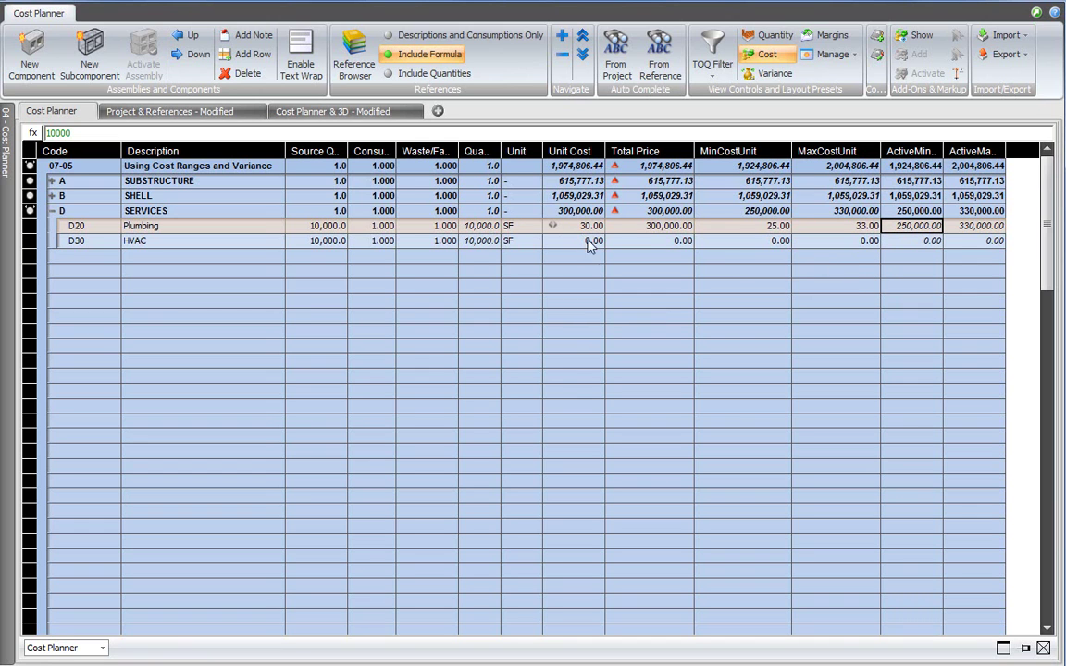
left_click(634, 227)
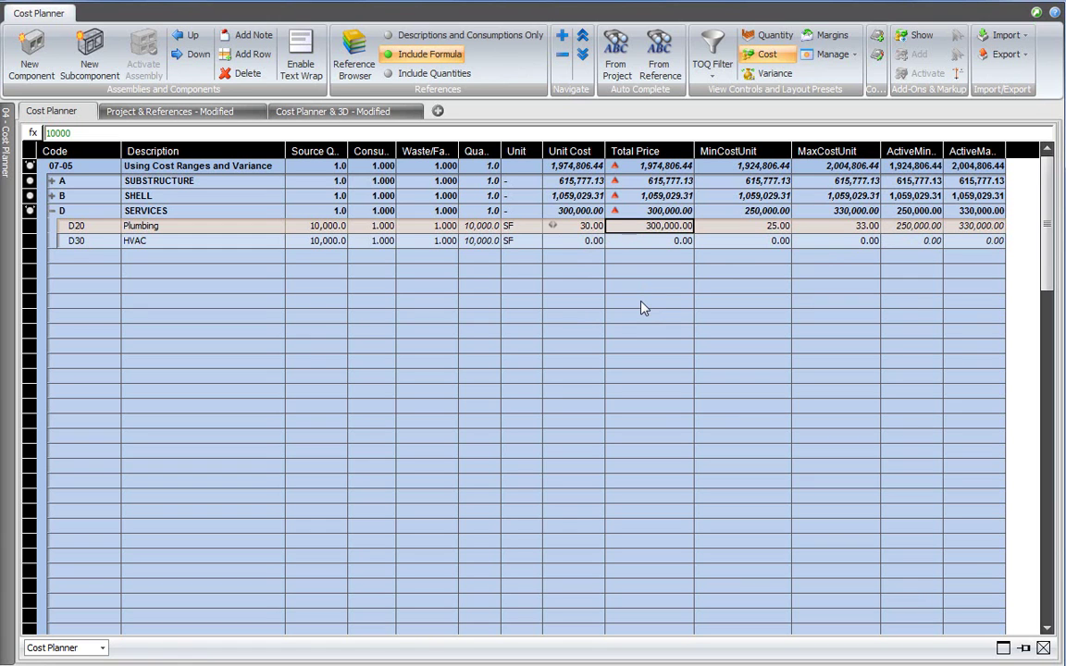
left_click(976, 227)
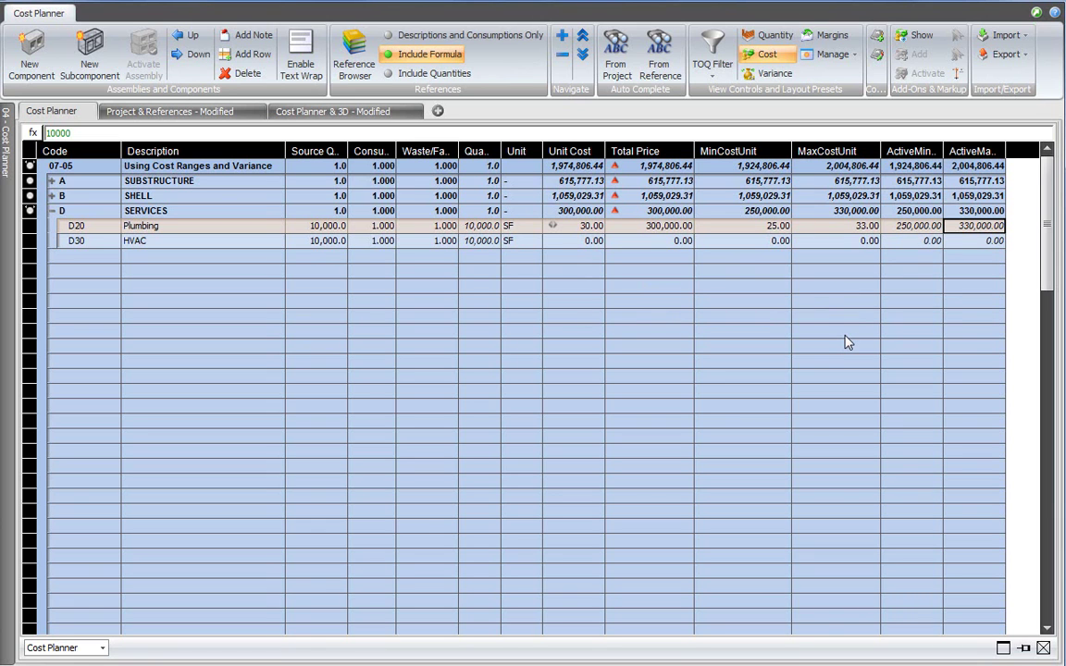
- Set HVAC's Unit Cost to 44, MinCostUnit to 35 and MaxCostUnit to 50
left_click(314, 241)
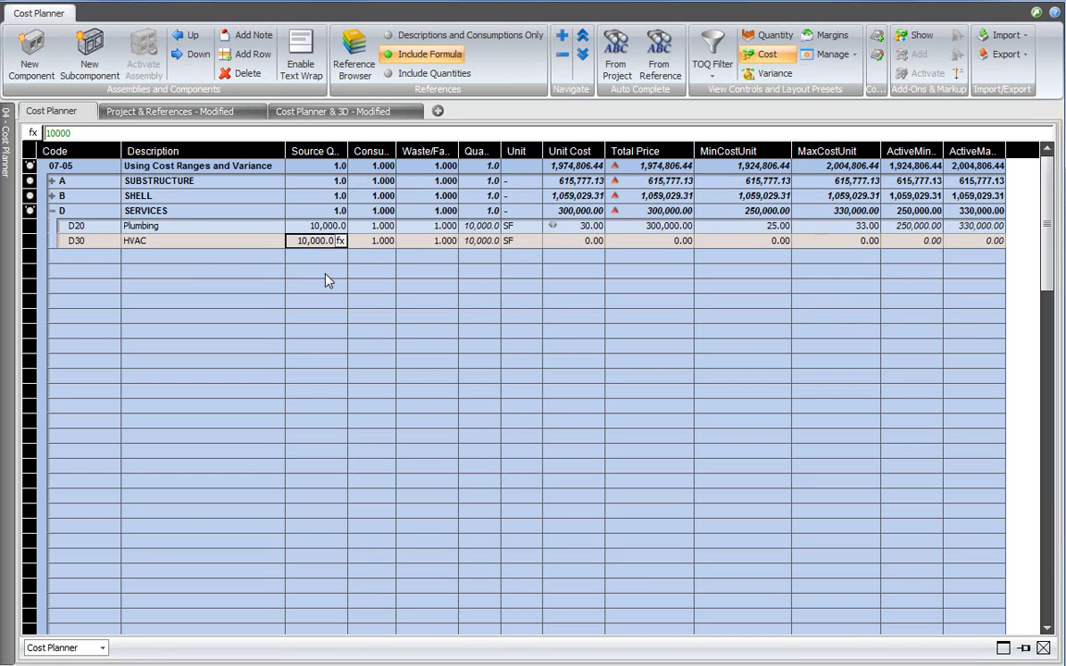
left_click(578, 240)
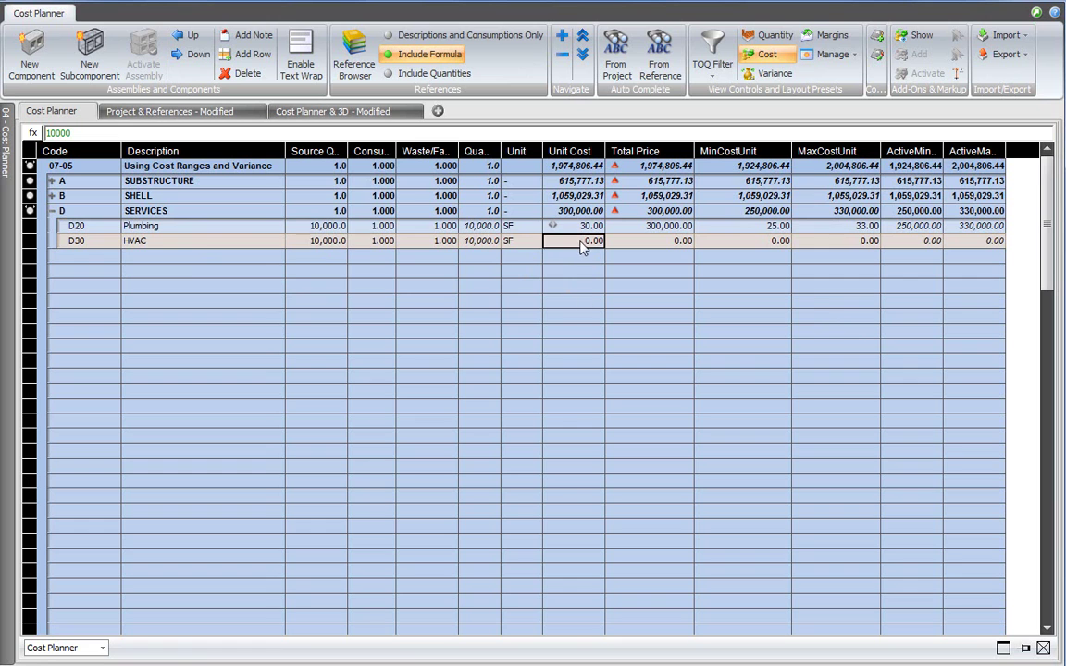
type("44.")
key("Tab")
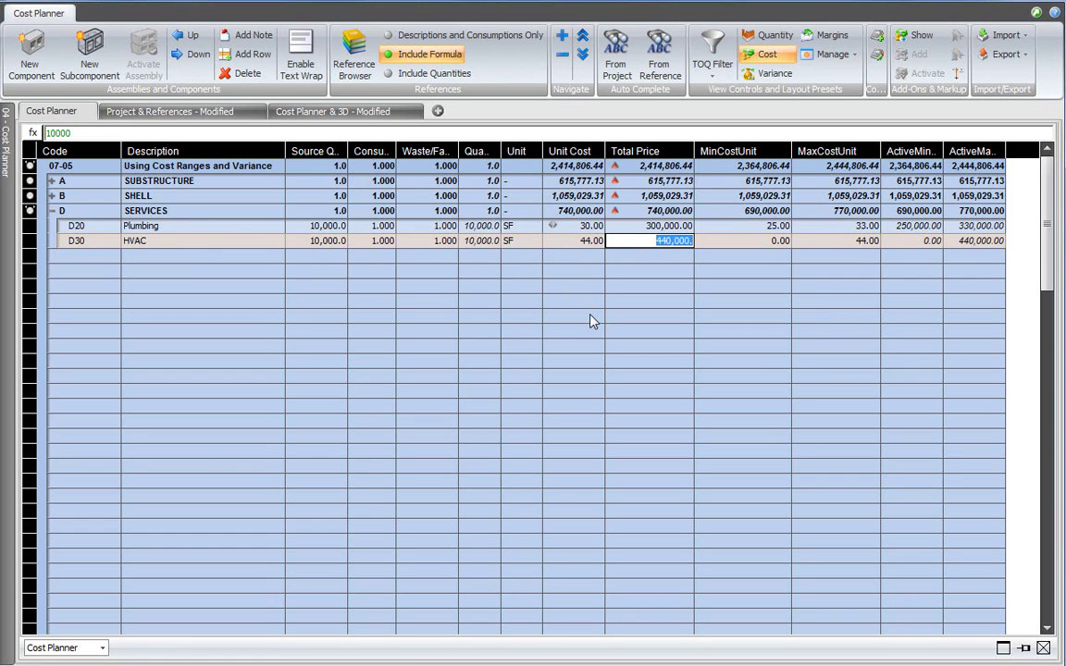
left_click(768, 243)
type("3")
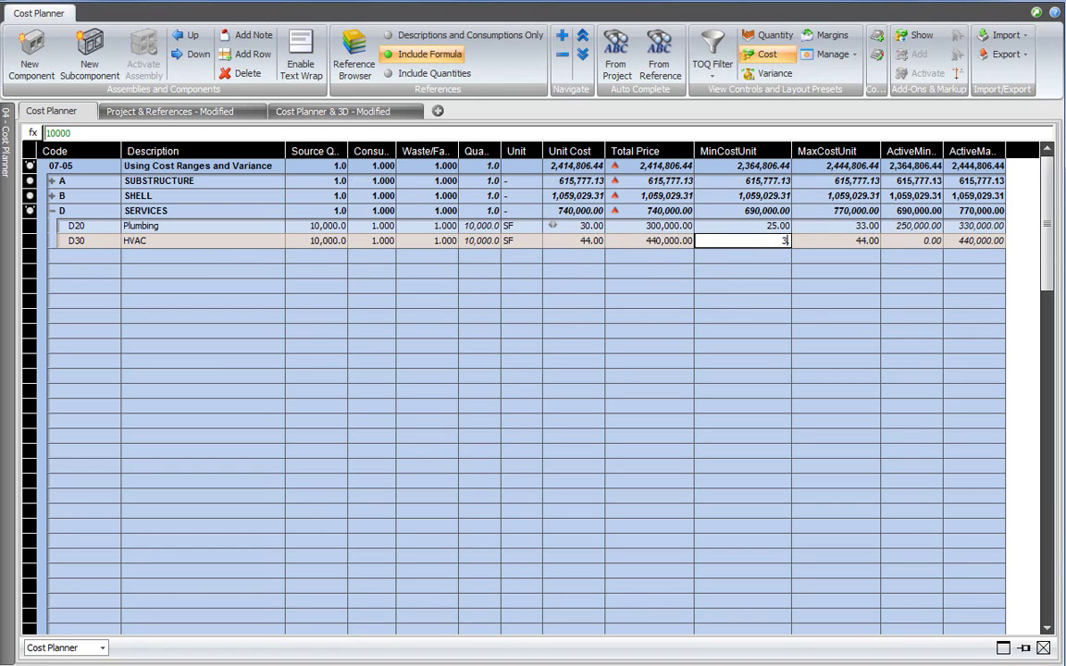
type("5.")
key("Tab")
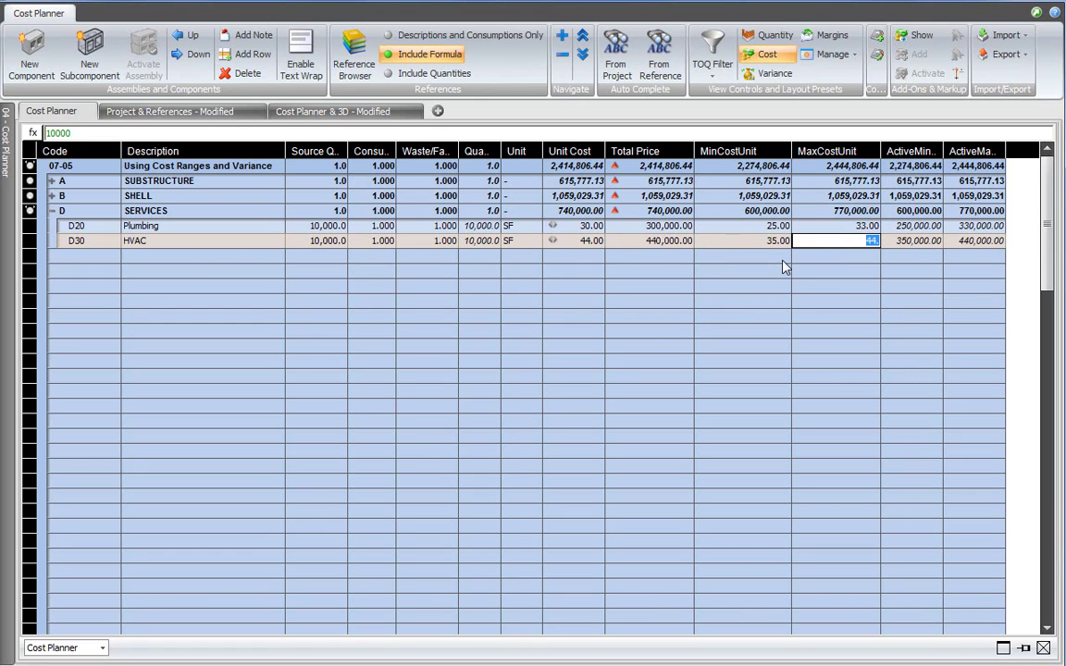
type("50.")
key("Tab")
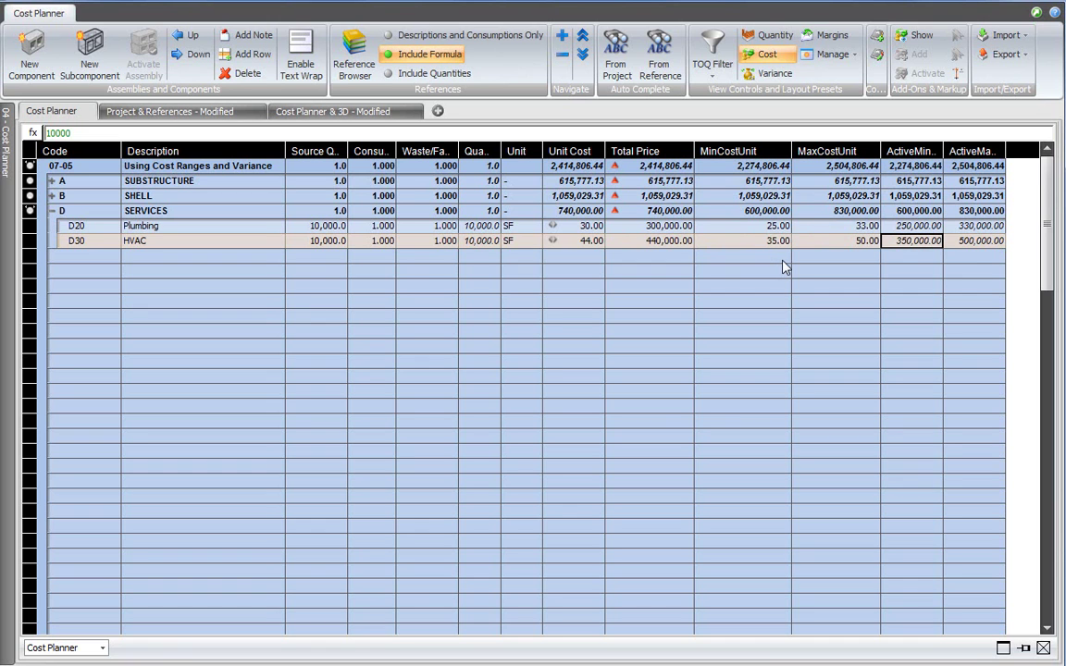